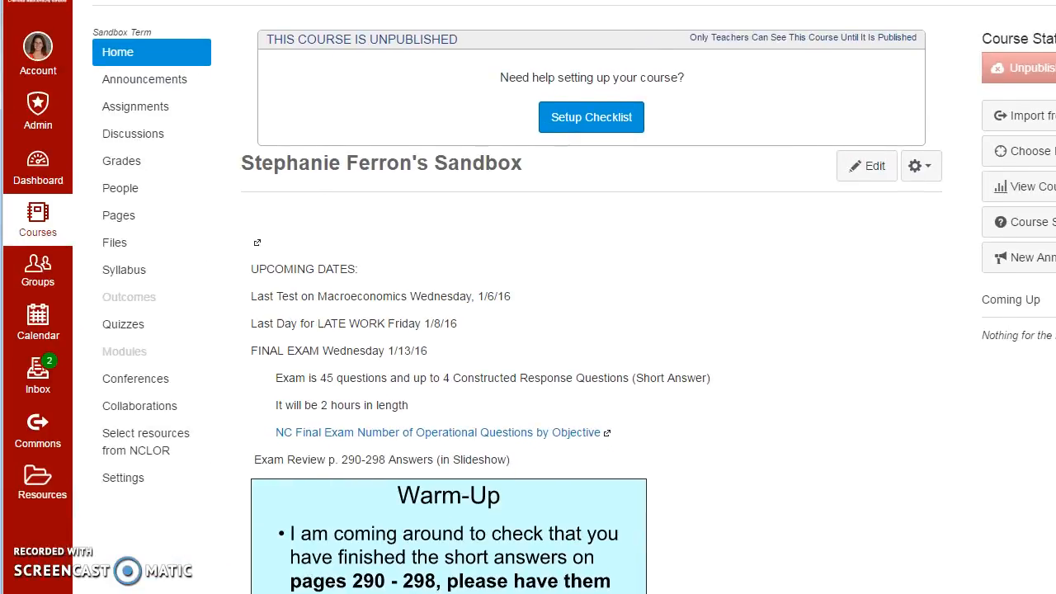
Open the account's user profile, switch it to editing and save the profile.
left_click(39, 60)
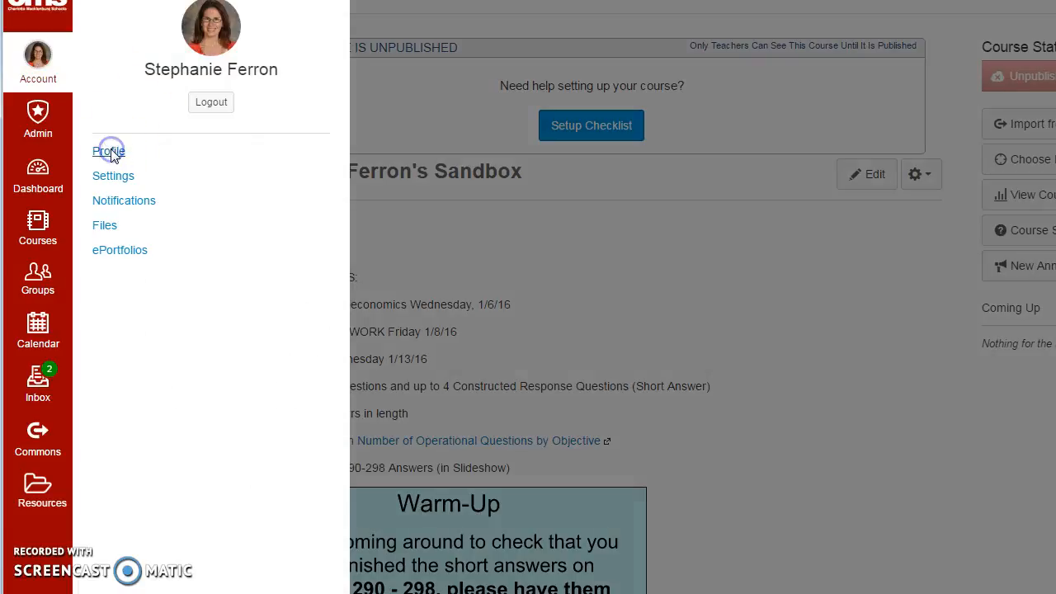
left_click(109, 152)
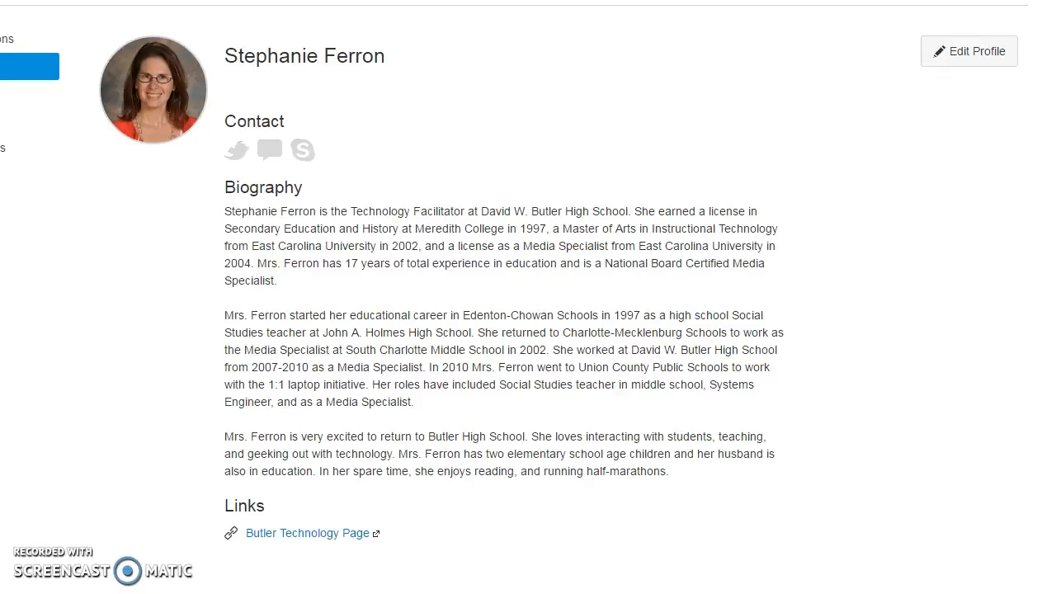
left_click(958, 49)
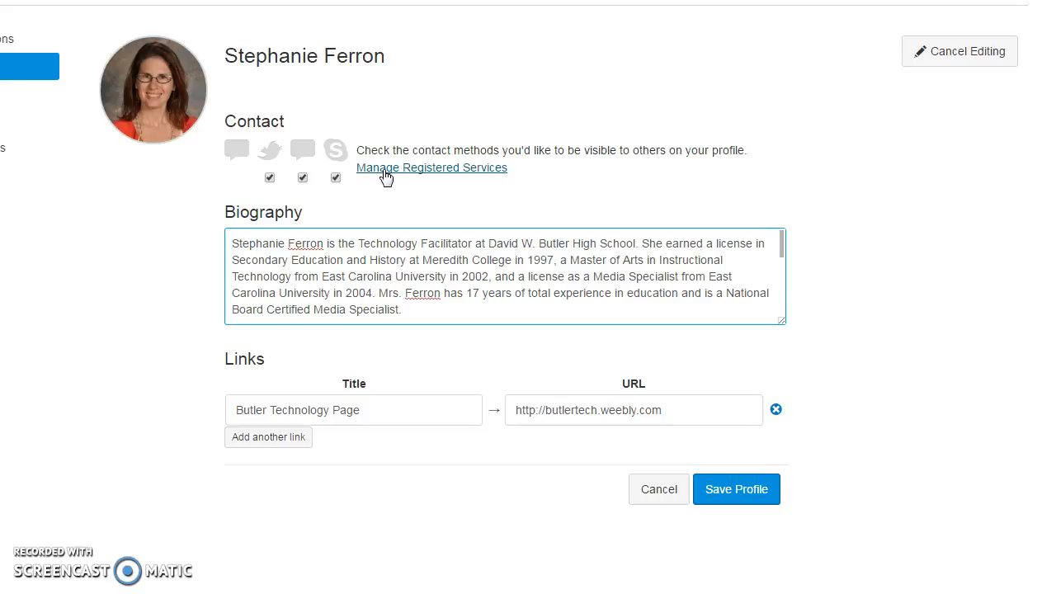
left_click(759, 495)
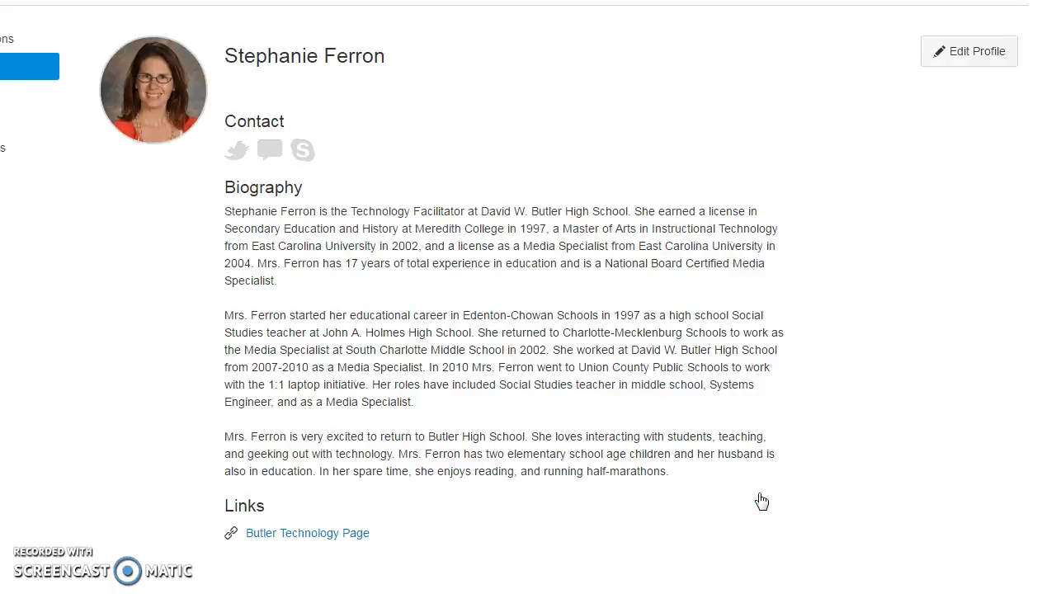
Review the profile items in the Canvas Check List document, then return to the Canvas profile in Chrome and look over the account options.
mouse_move(135, 99)
left_click(331, 590)
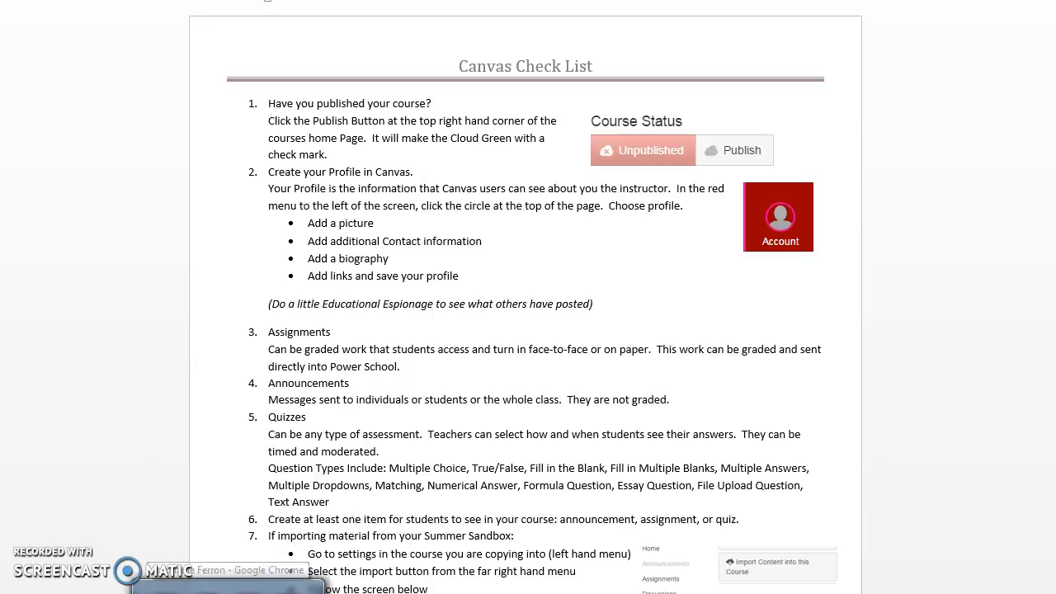
left_click(190, 590)
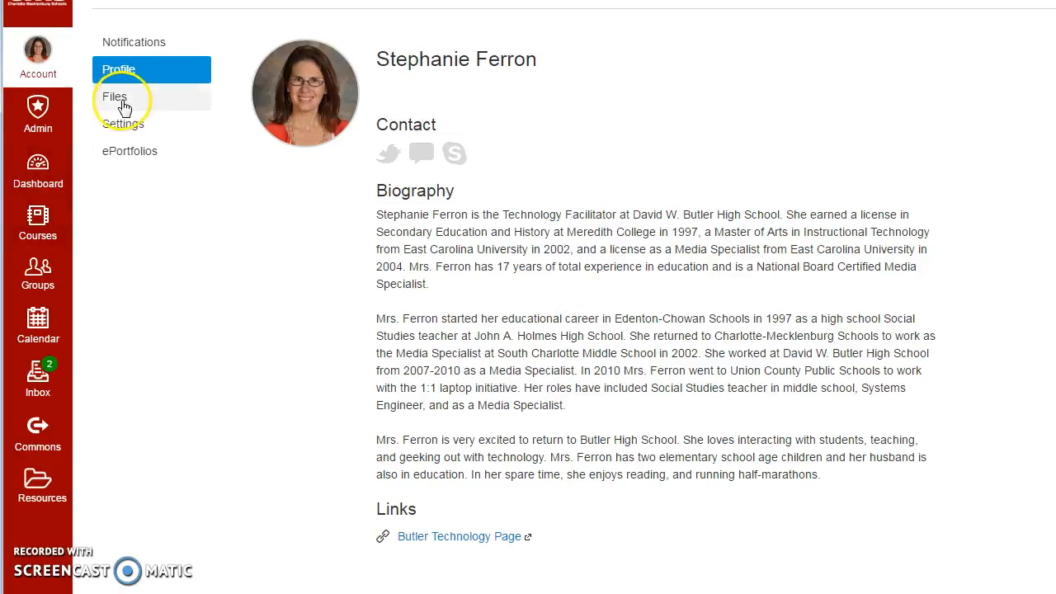
left_click(39, 59)
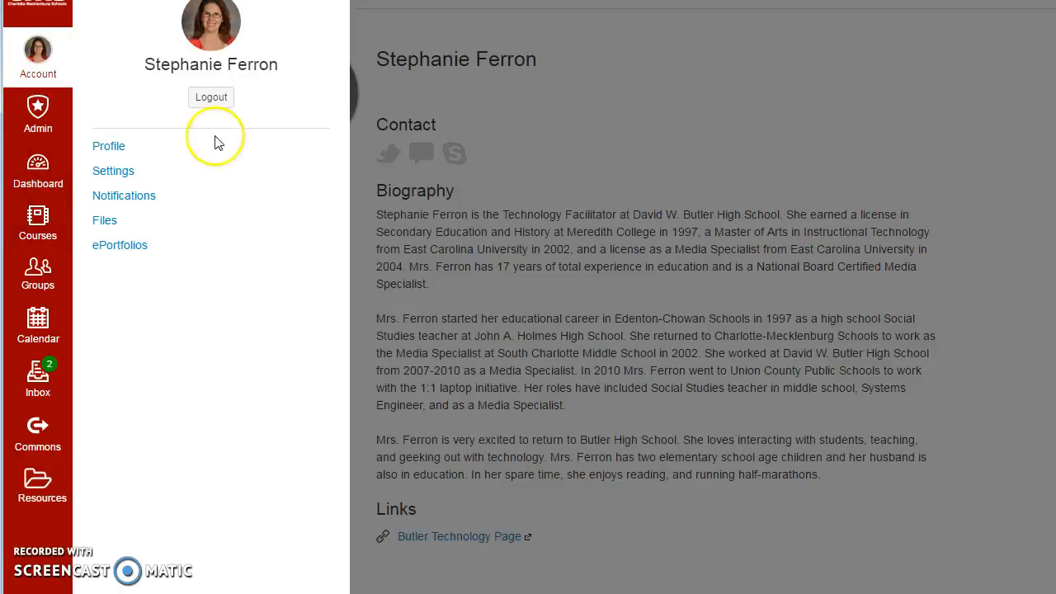
left_click(331, 1)
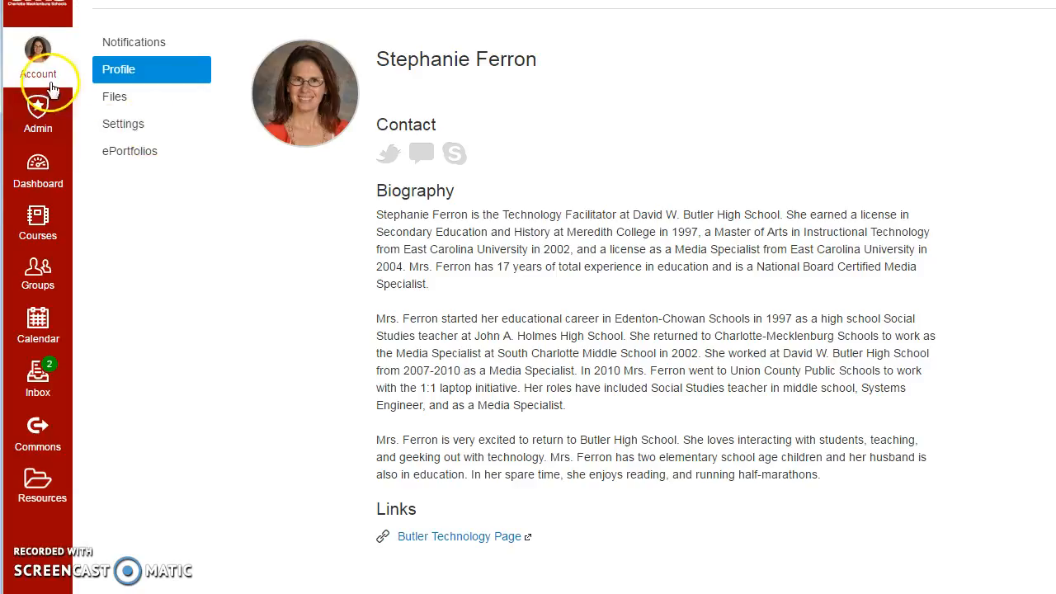
Open the assignments list of the teacher's own named sandbox course and publish Clay Project 1.
left_click(41, 231)
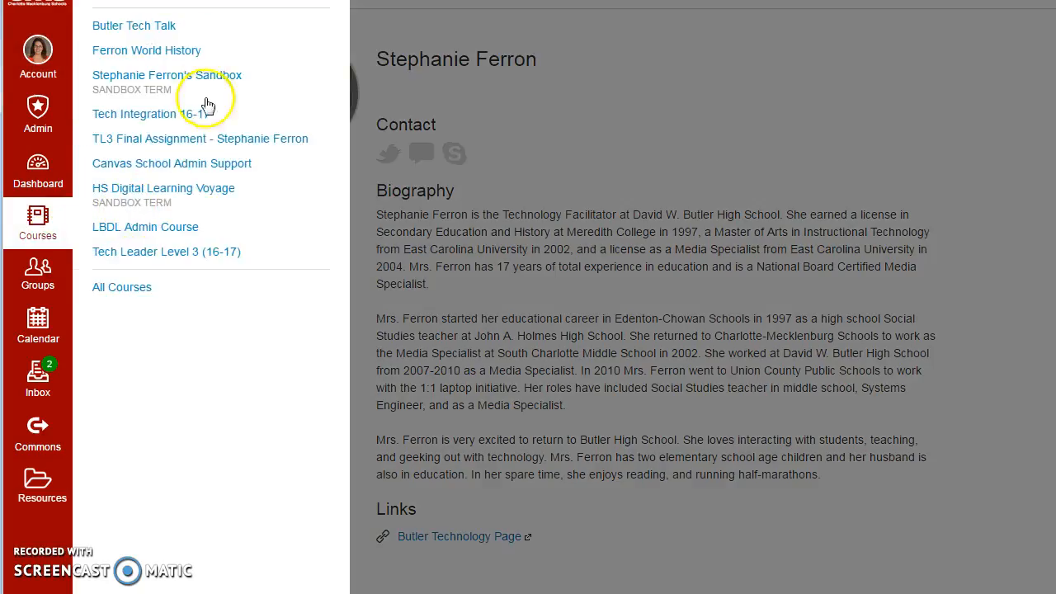
left_click(160, 75)
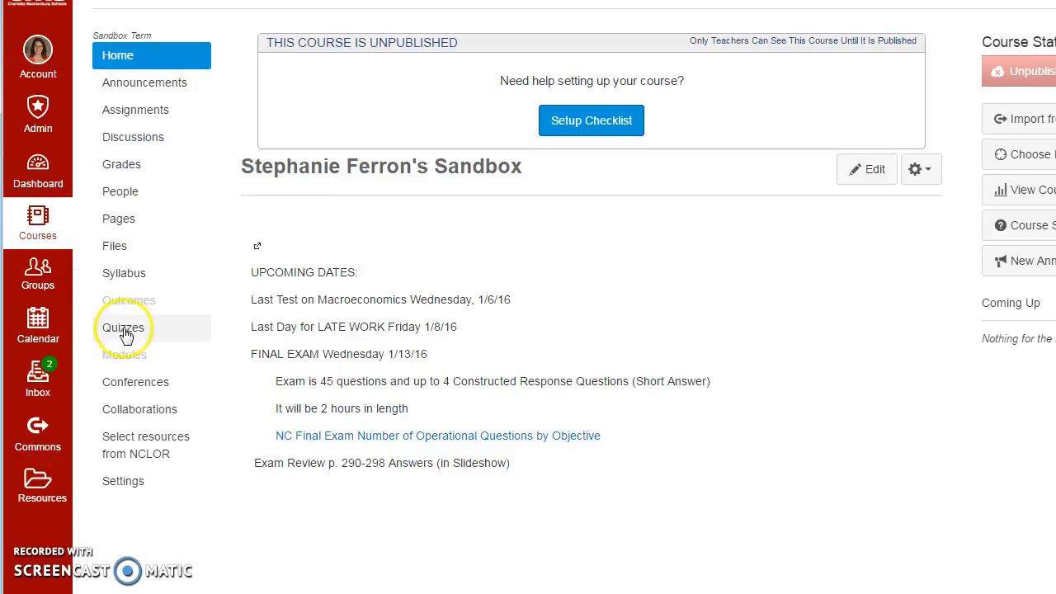
left_click(136, 114)
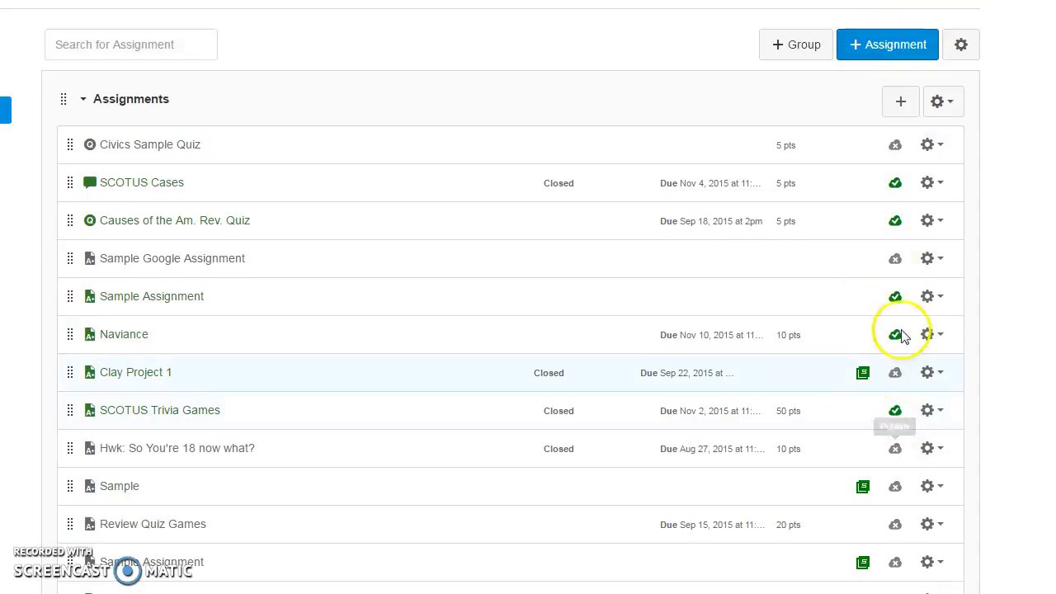
left_click(898, 235)
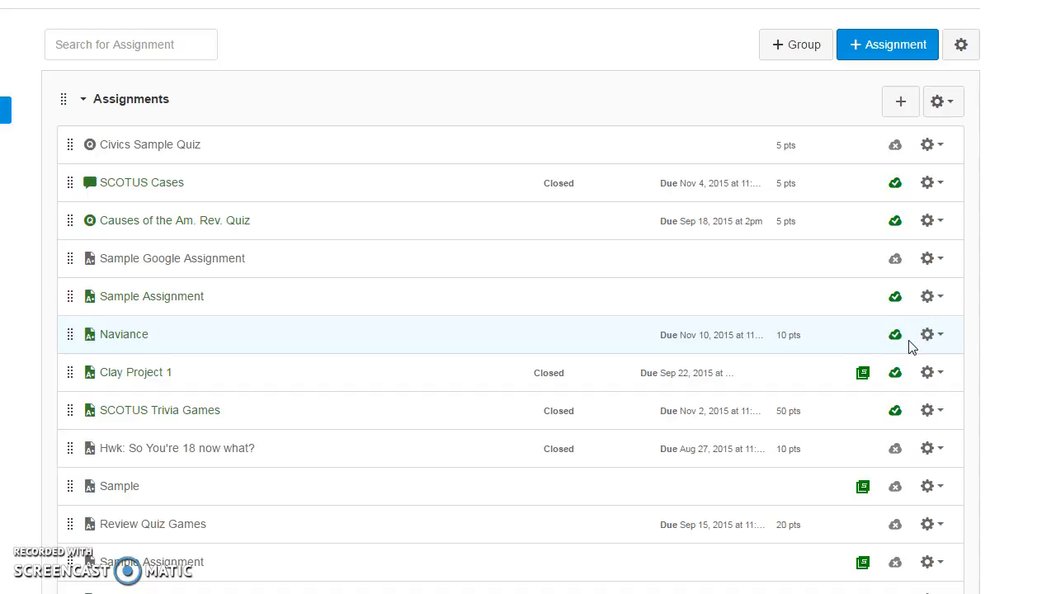
Start a new assignment and examine the available choices for grade display and submission type.
left_click(889, 41)
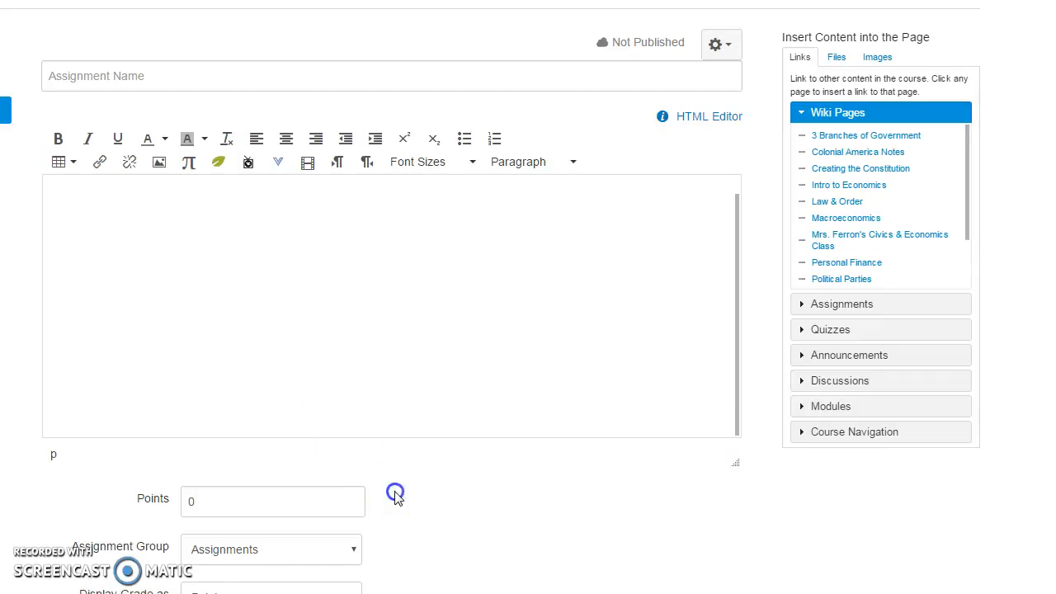
scroll(393, 493, "down", 4)
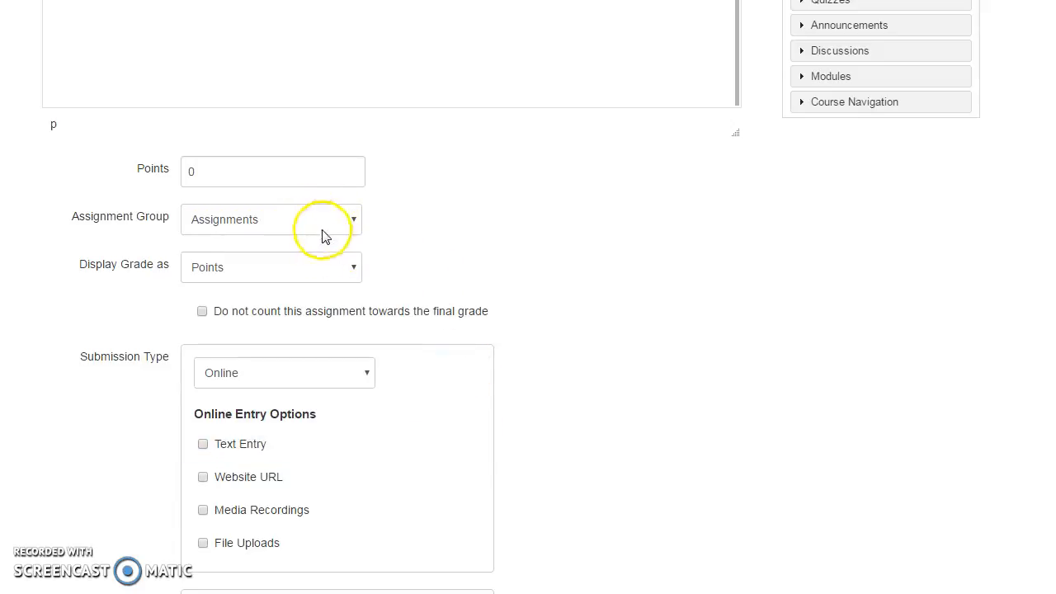
left_click(328, 272)
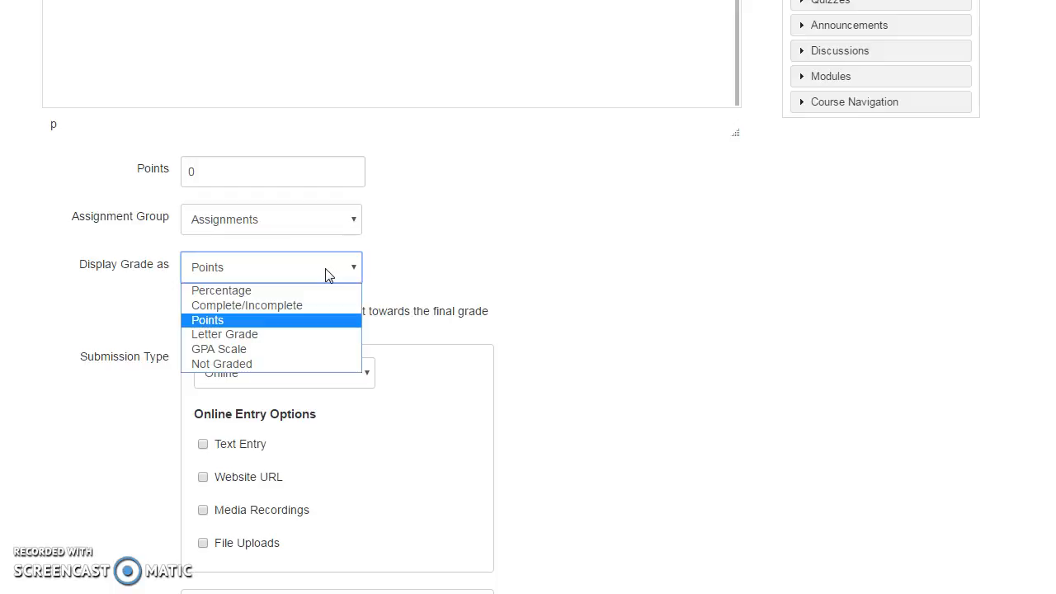
left_click(563, 405)
scroll(553, 412, "down", 2)
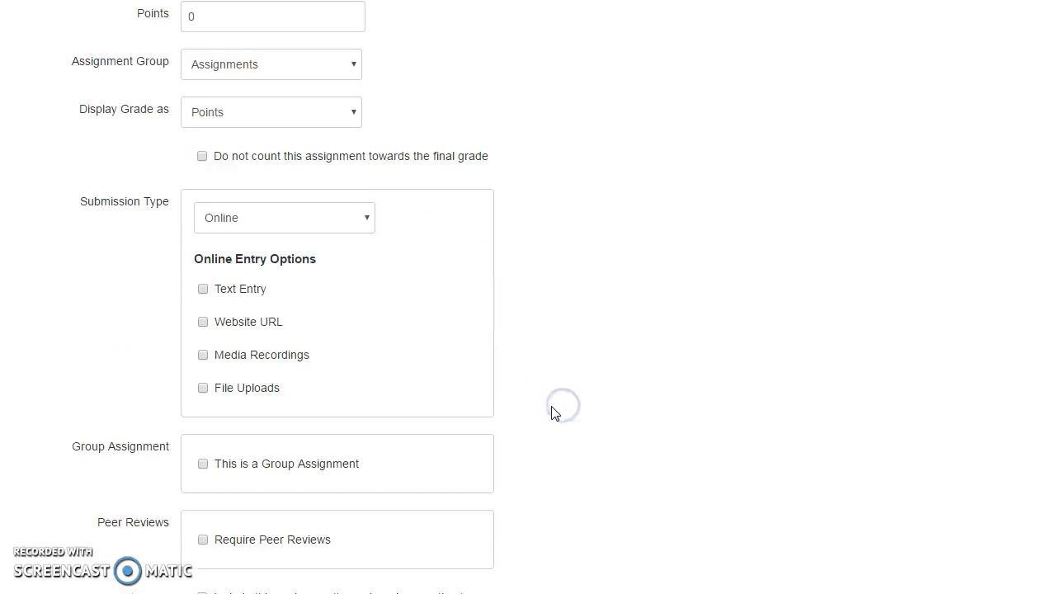
left_click(362, 218)
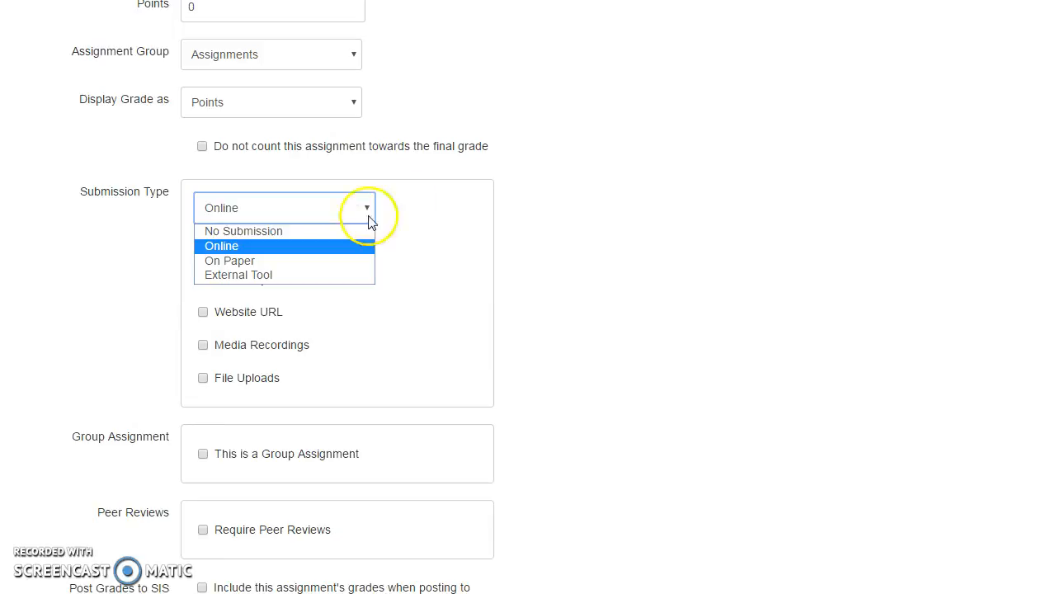
left_click(547, 220)
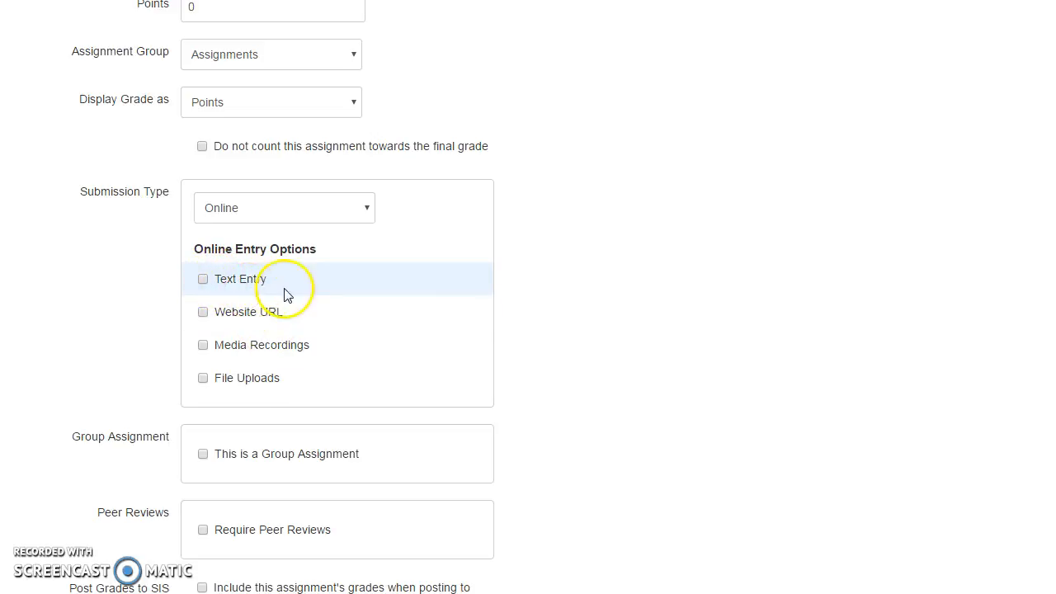
Examine the new assignment's description editor, online entry options, group and peer review settings, SIS grade posting, and assignment dates.
scroll(292, 302, "up", 5)
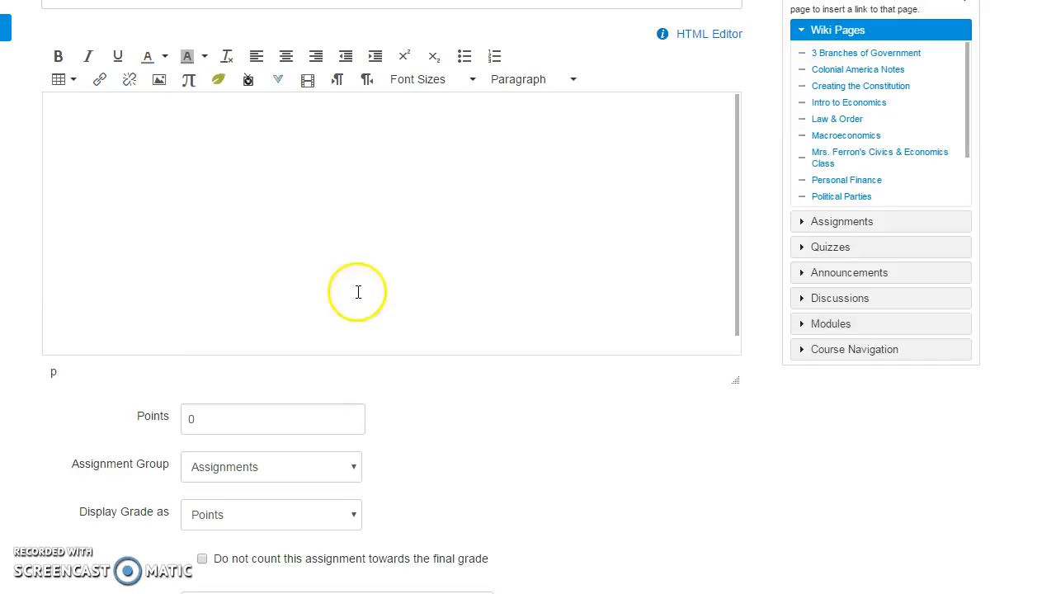
scroll(437, 386, "down", 1)
scroll(446, 396, "down", 7)
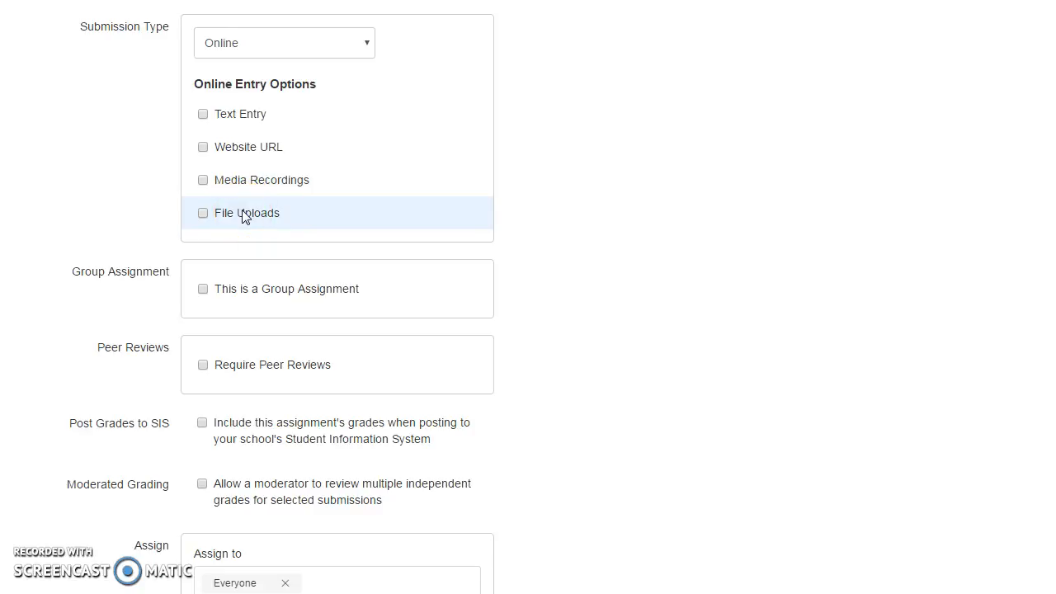
scroll(496, 315, "down", 1)
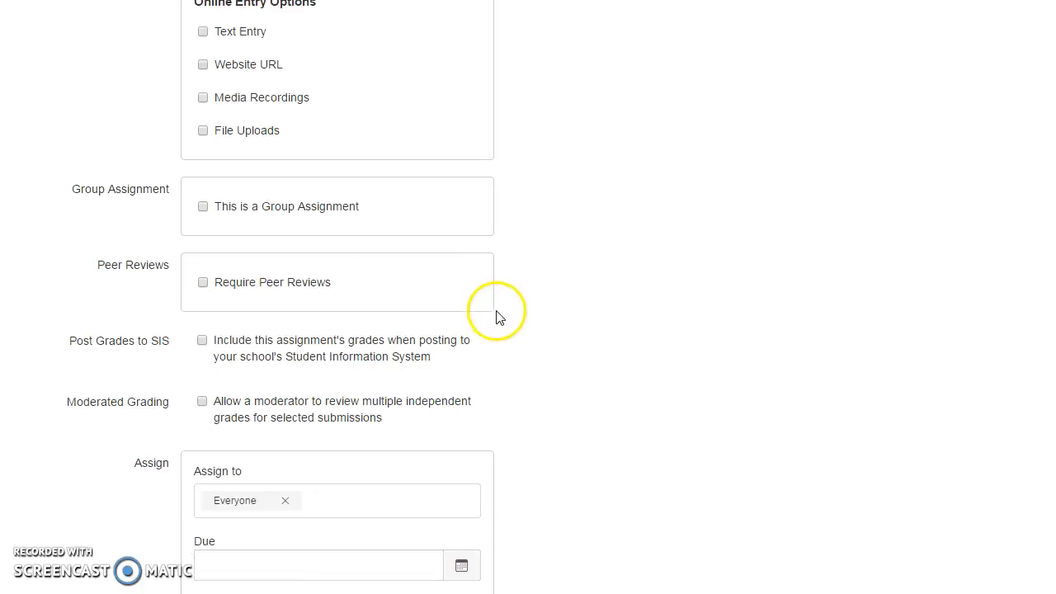
scroll(521, 306, "down", 1)
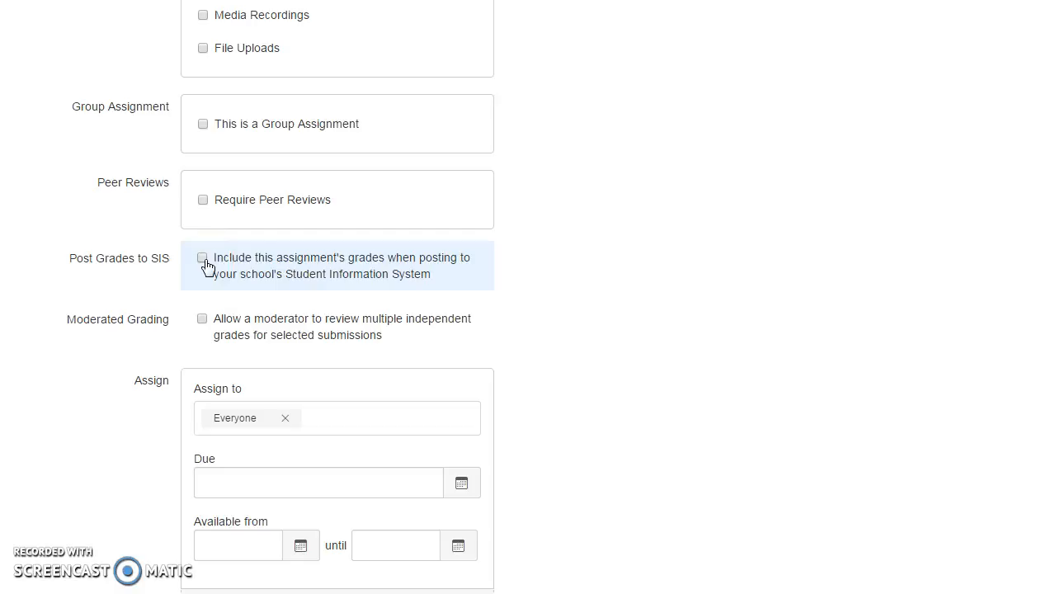
scroll(492, 313, "down", 1)
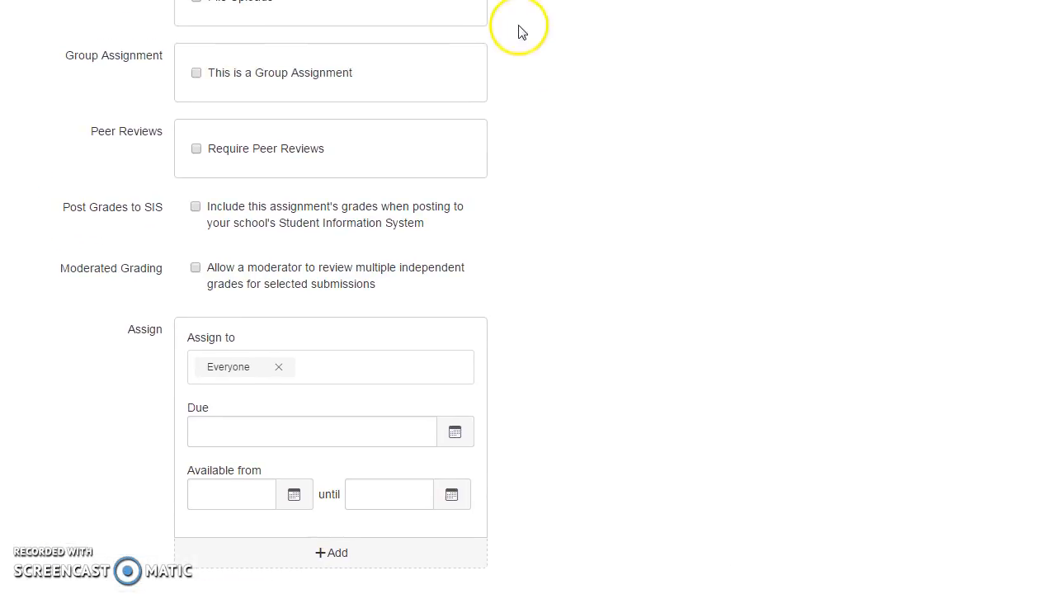
scroll(726, 124, "up", 10)
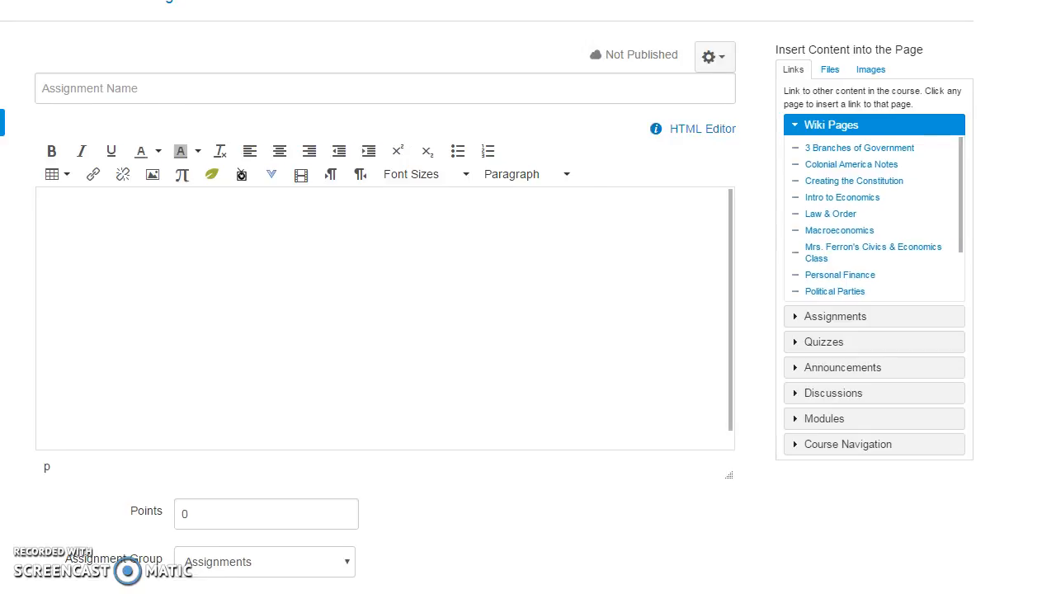
Switch to the Canvas Check List document and review the items down to importing material from the Summer Sandbox.
left_click(55, 70)
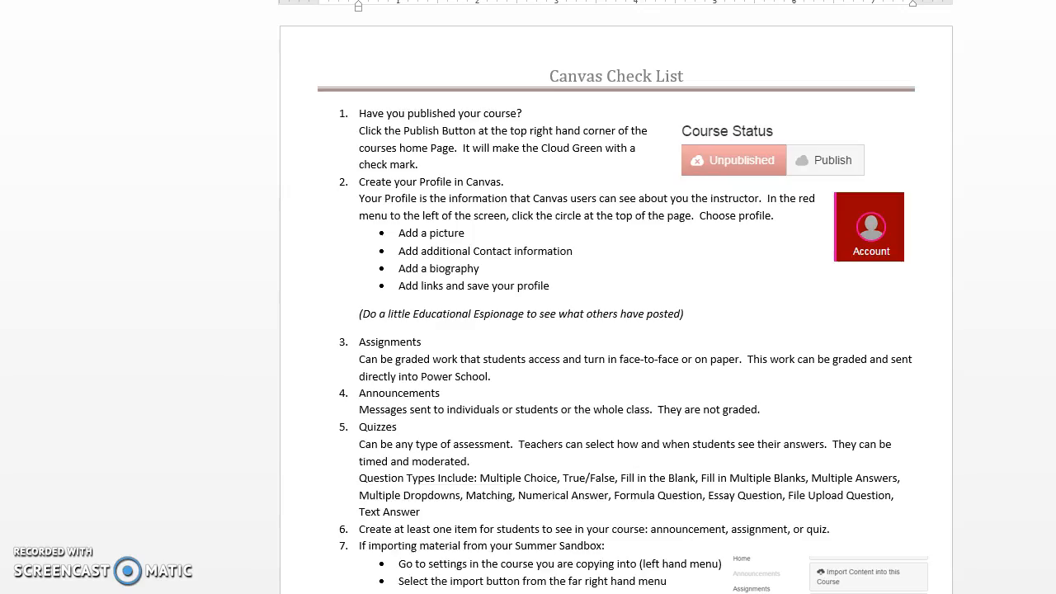
scroll(608, 252, "down", 3)
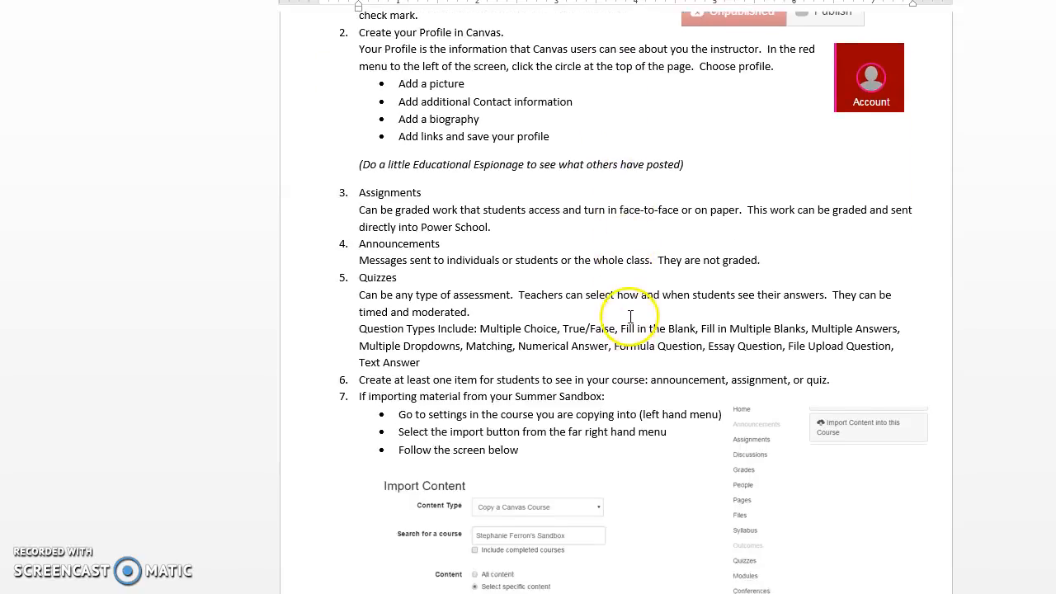
scroll(631, 317, "down", 3)
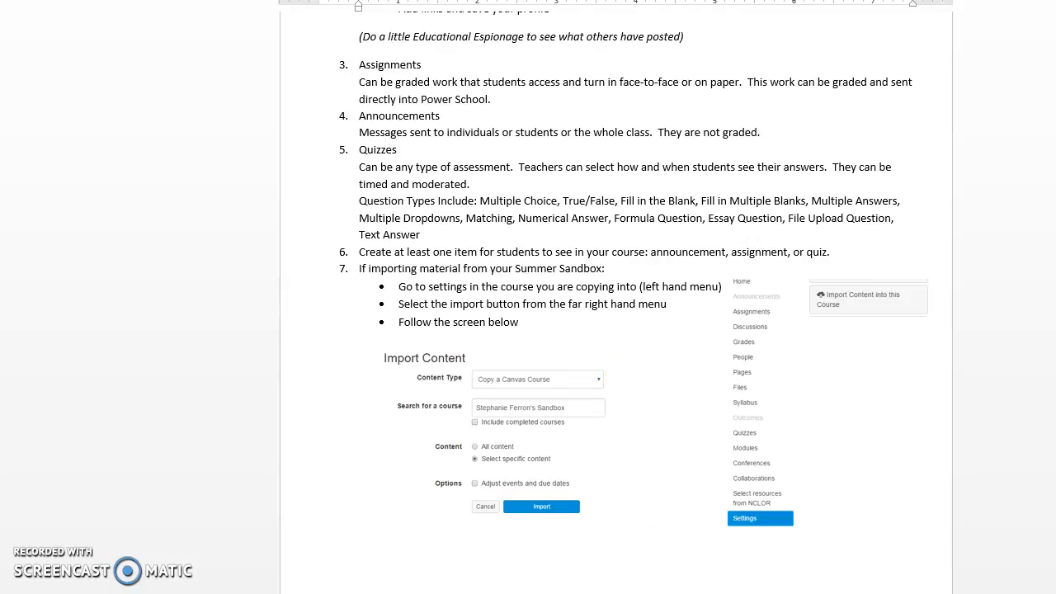
Switch back to the sandbox course in Chrome and open Import Content from the course settings.
left_click(320, 592)
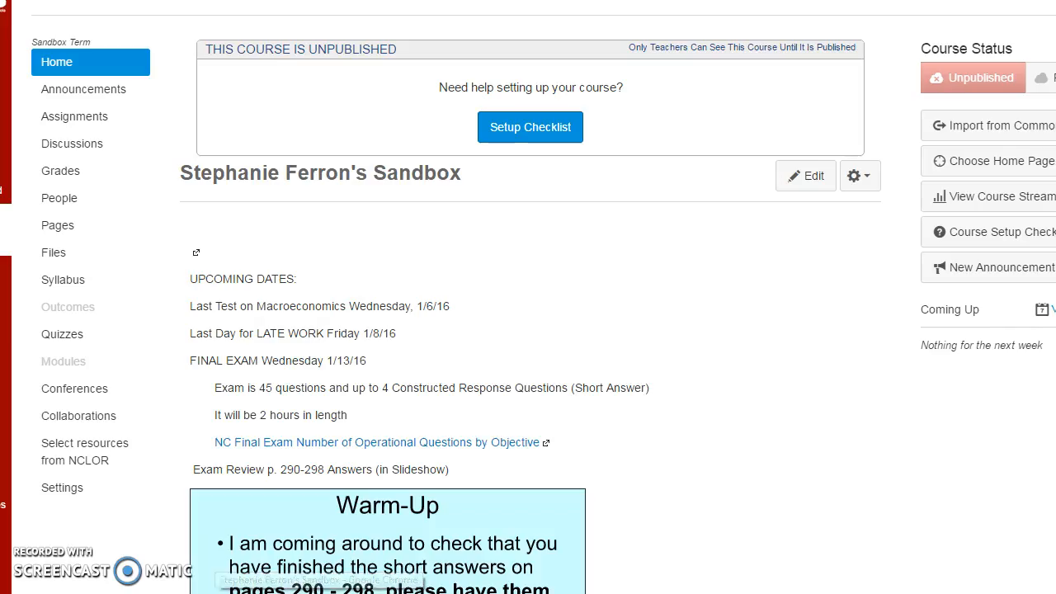
scroll(458, 317, "down", 1)
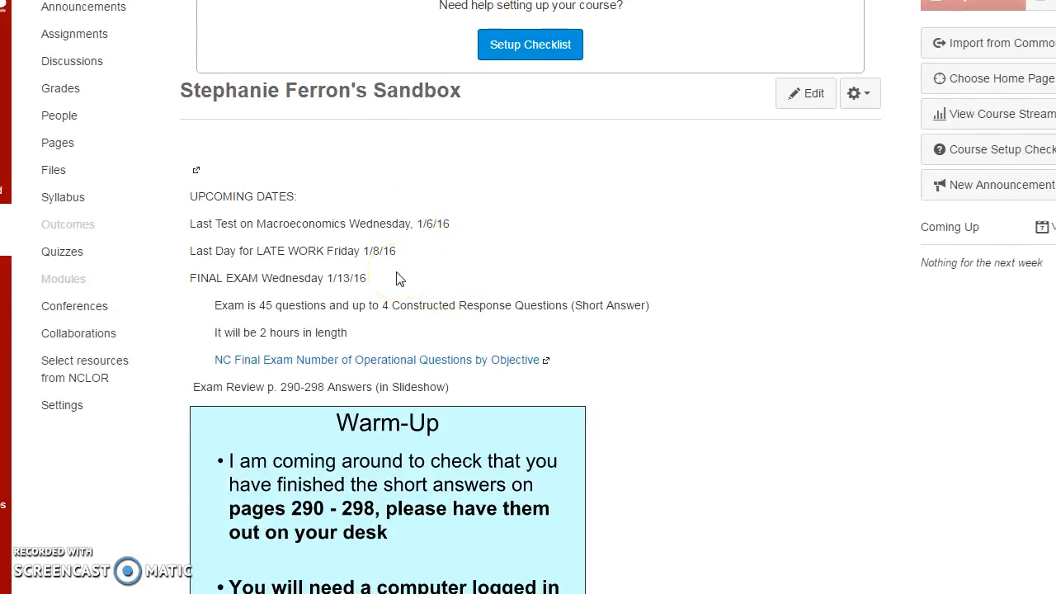
left_click(69, 410)
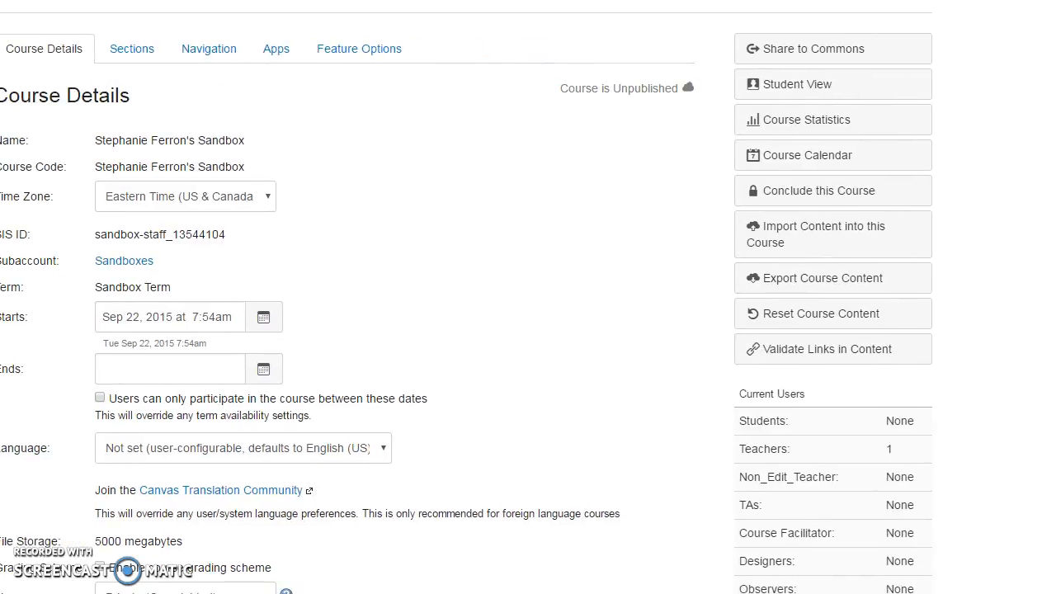
left_click(786, 241)
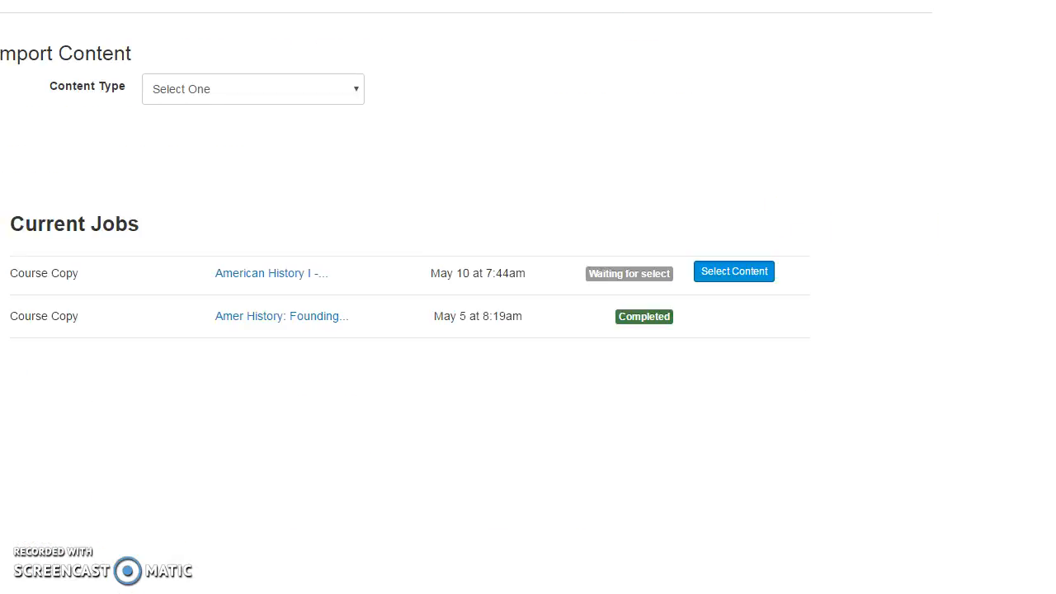
Set the import to Copy a Canvas Course, search "Sand" to choose the teacher's own named sandbox, and select specific content.
left_click(462, 85)
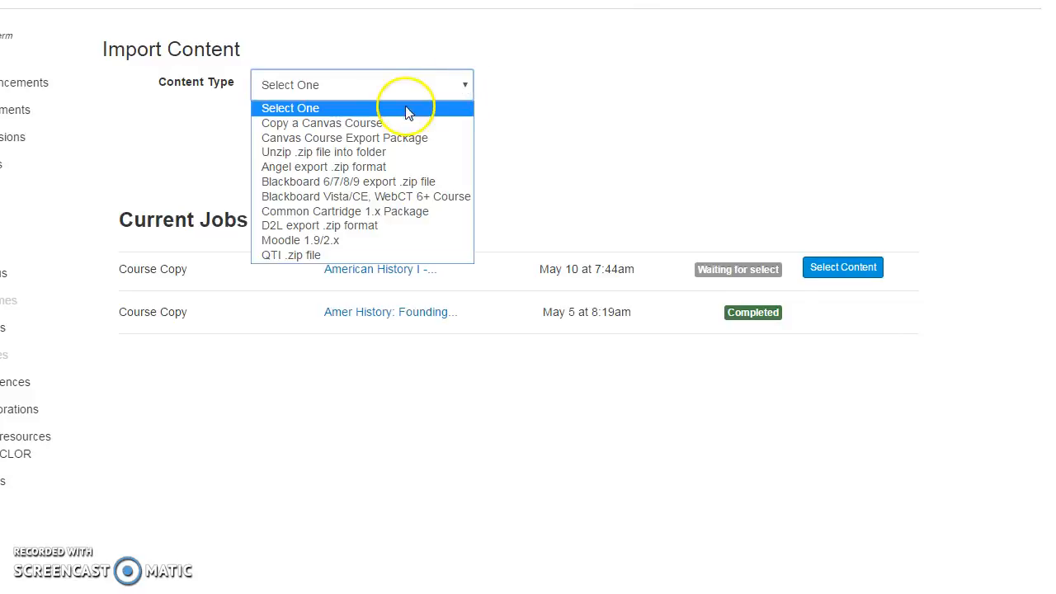
left_click(405, 124)
left_click(392, 132)
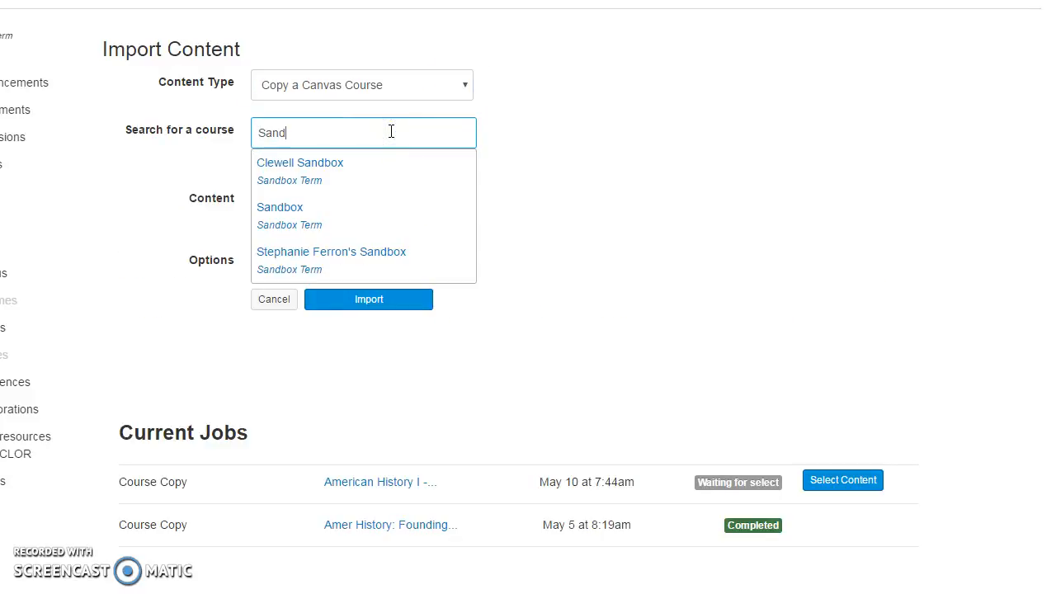
left_click(340, 261)
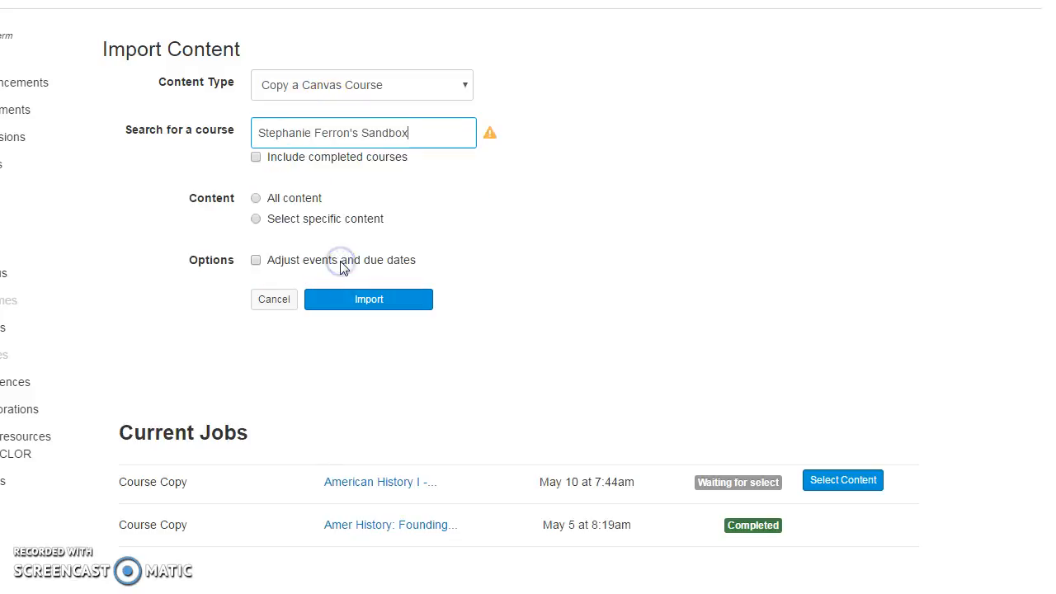
left_click(257, 218)
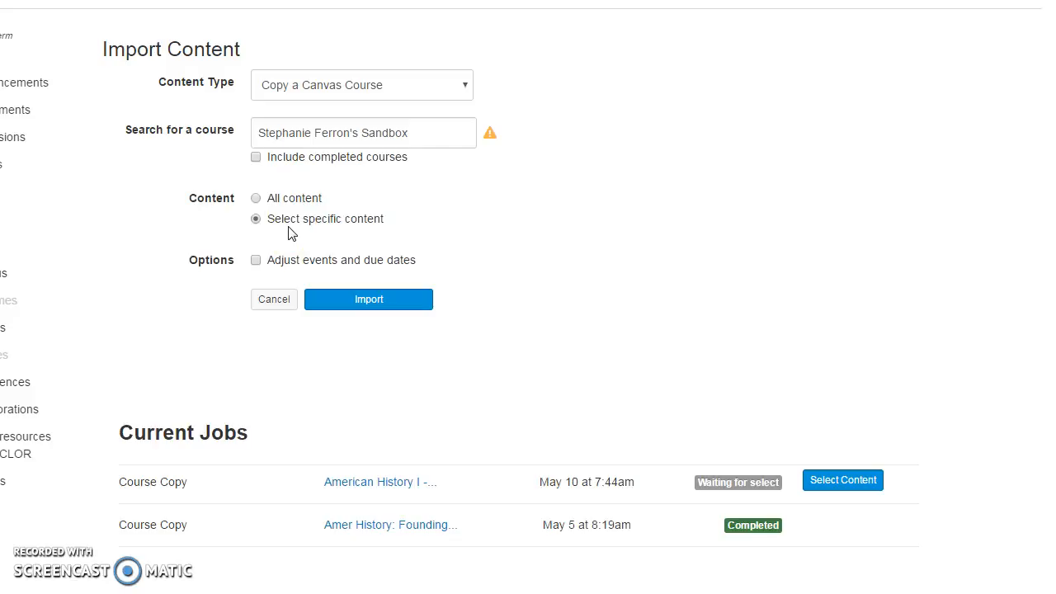
Switch to the Canvas Check List document and review the Summer Sandbox import instructions and the start of the following page.
left_click(356, 307)
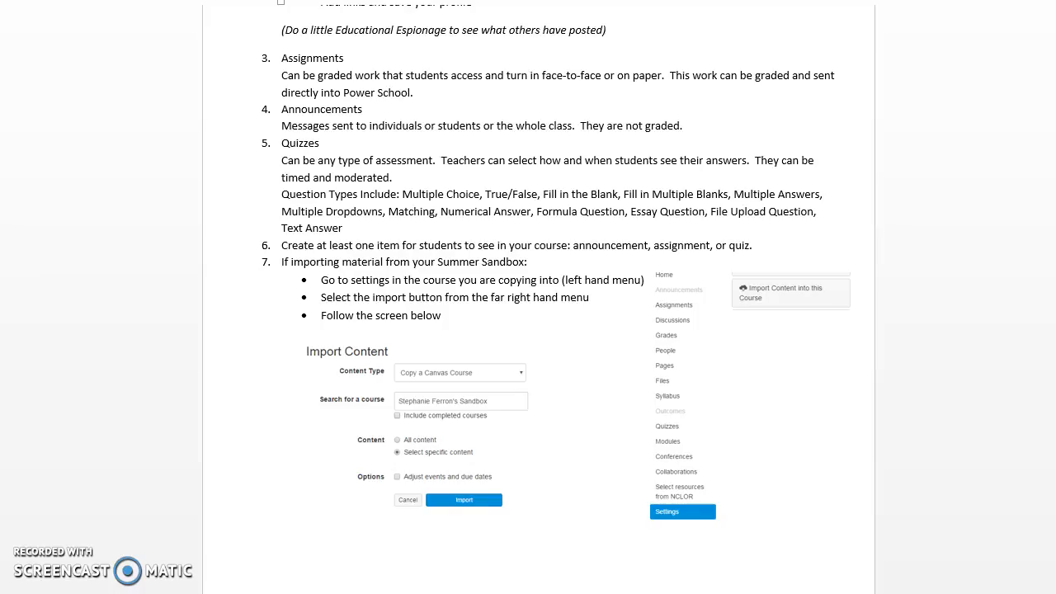
scroll(359, 467, "down", 6)
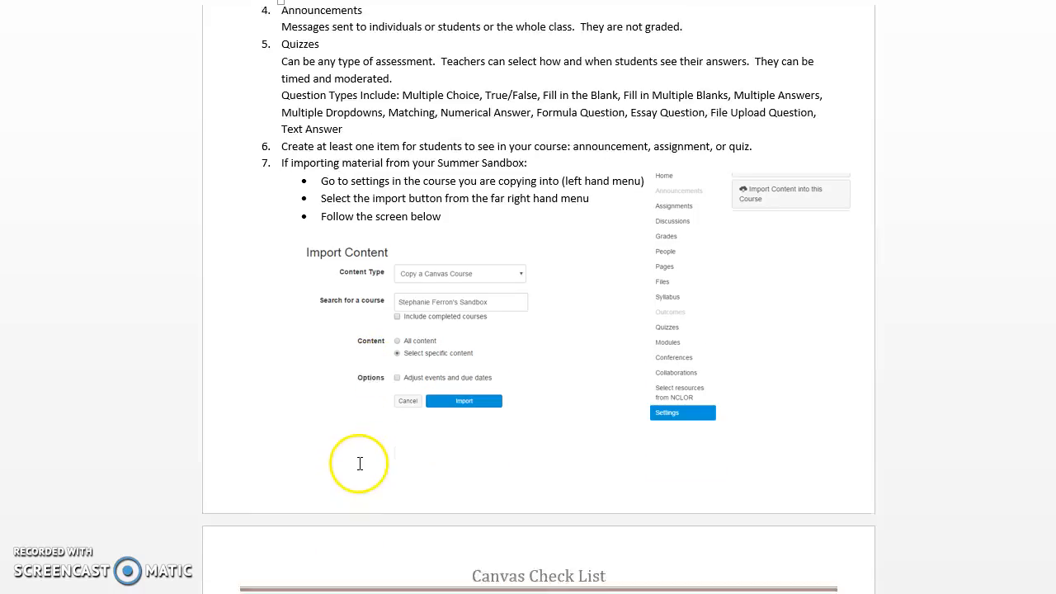
scroll(359, 467, "down", 4)
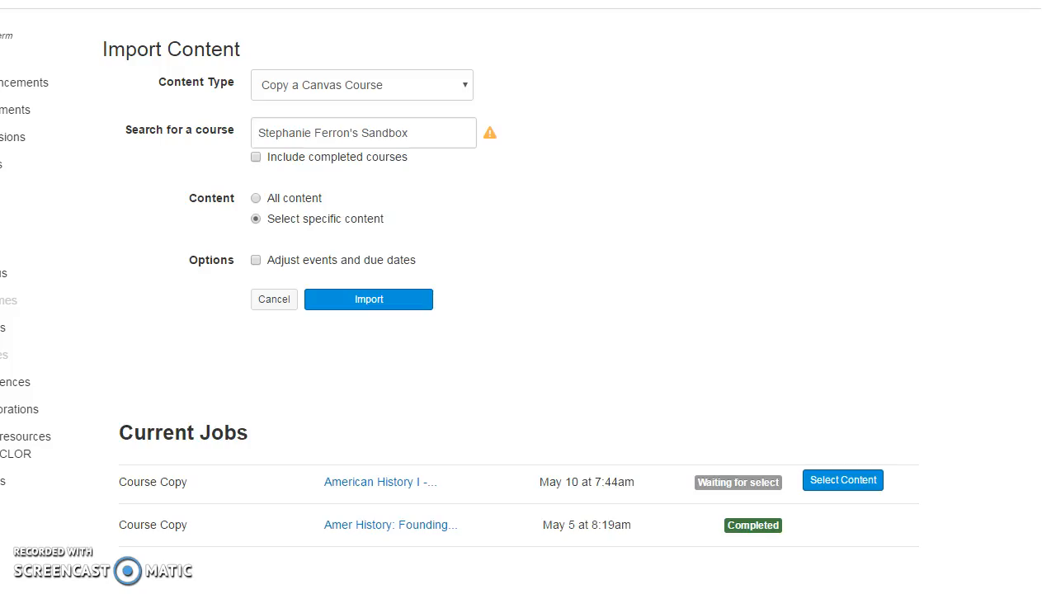
Return to the sandbox course in Chrome, go to its home page, and view the Choose Home Page options without saving.
left_click(25, 55)
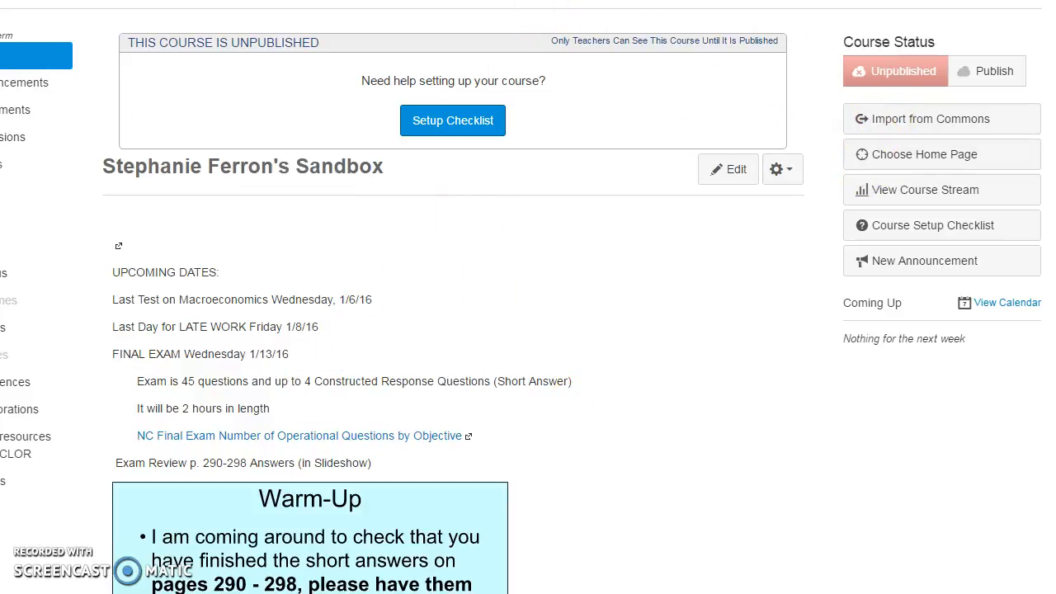
left_click(924, 161)
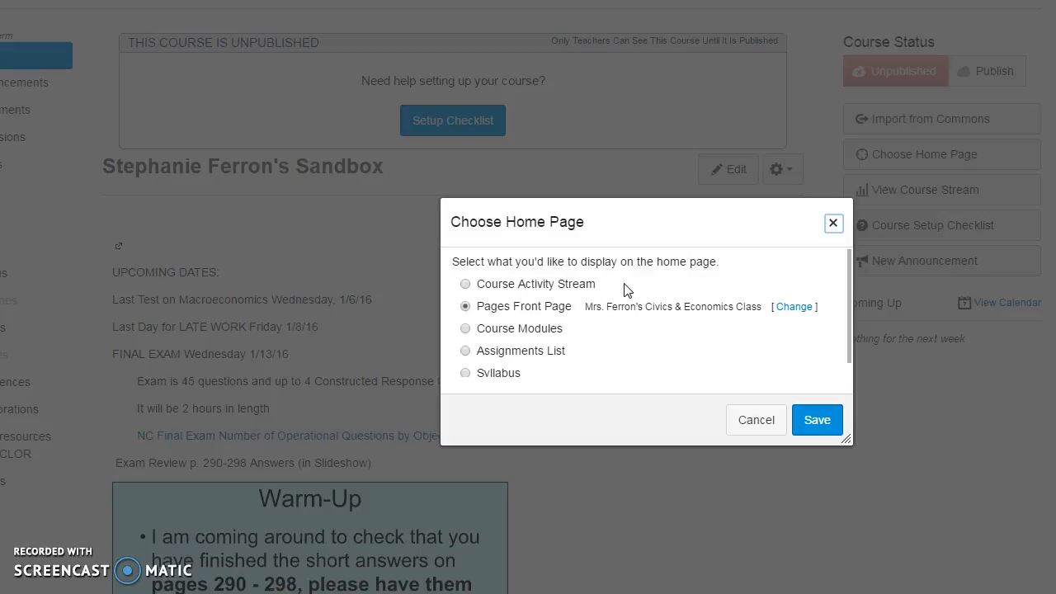
left_click(754, 420)
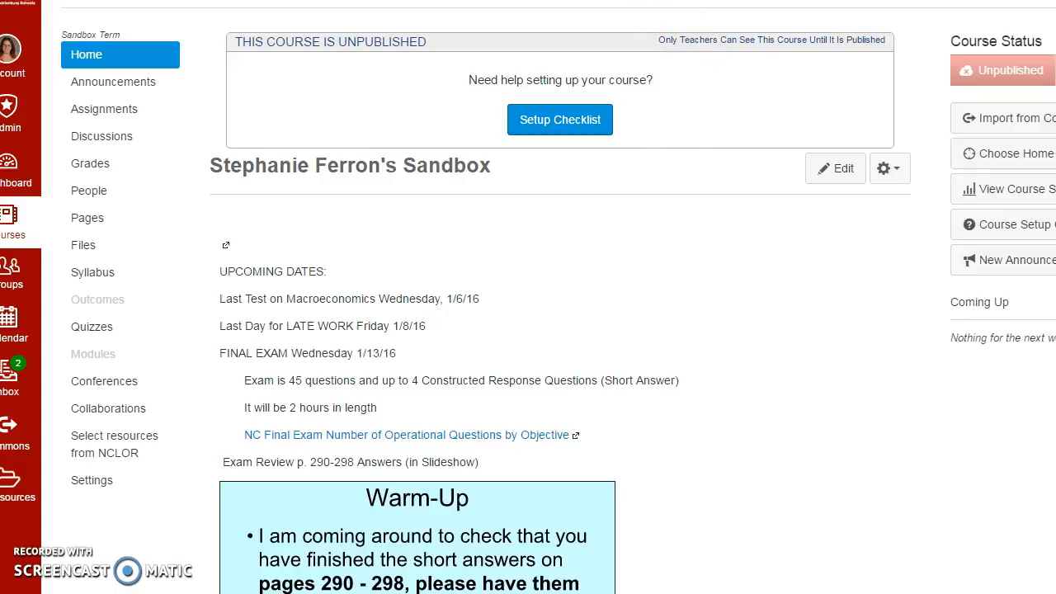
Reopen the Choose Home Page options, try Course Modules, and select Assignments List as the home page display.
left_click(986, 154)
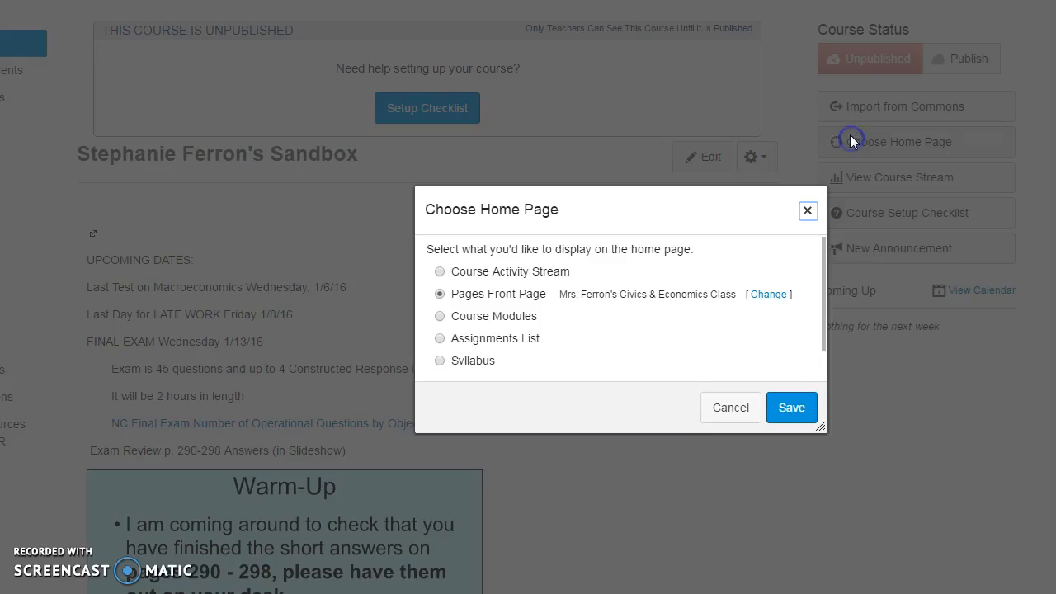
left_click(783, 297)
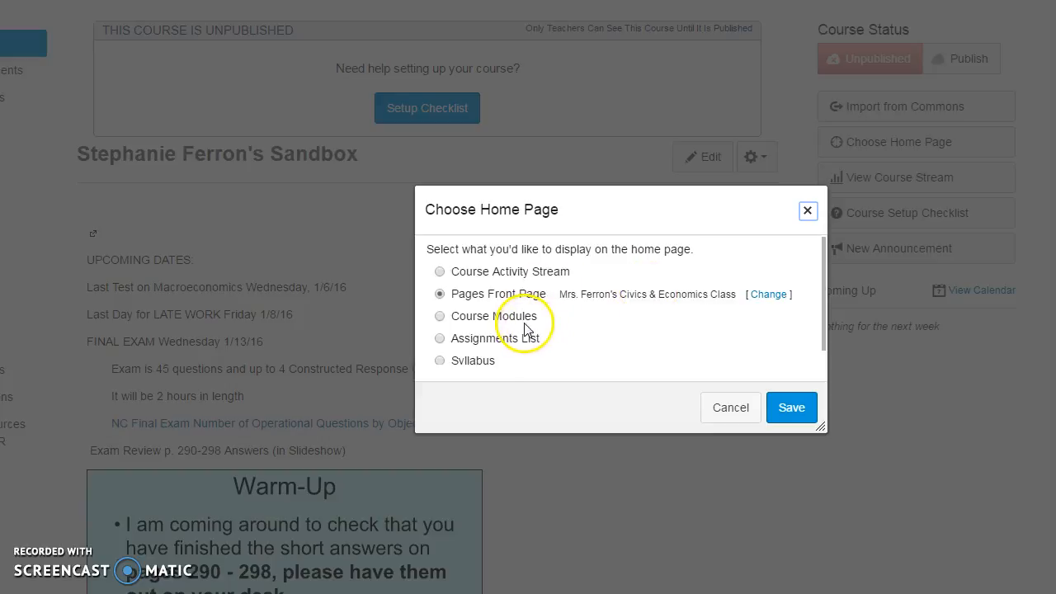
left_click(446, 319)
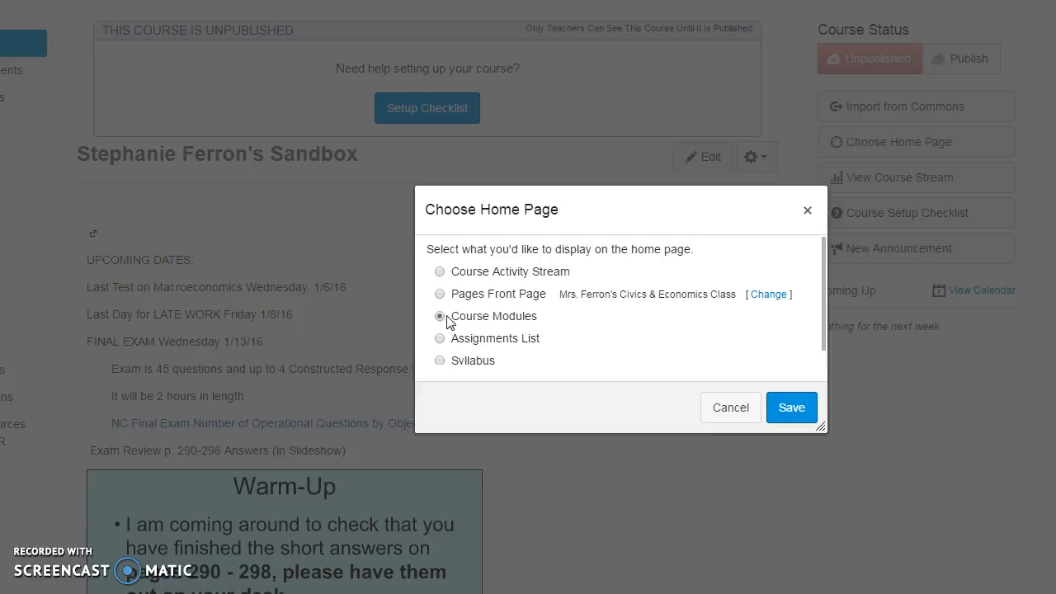
left_click(444, 340)
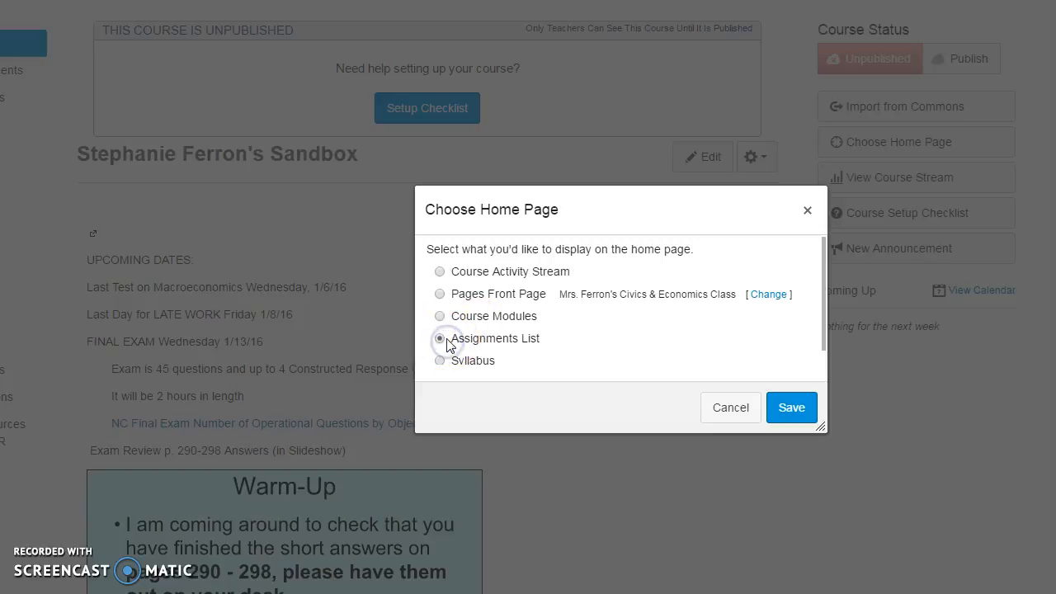